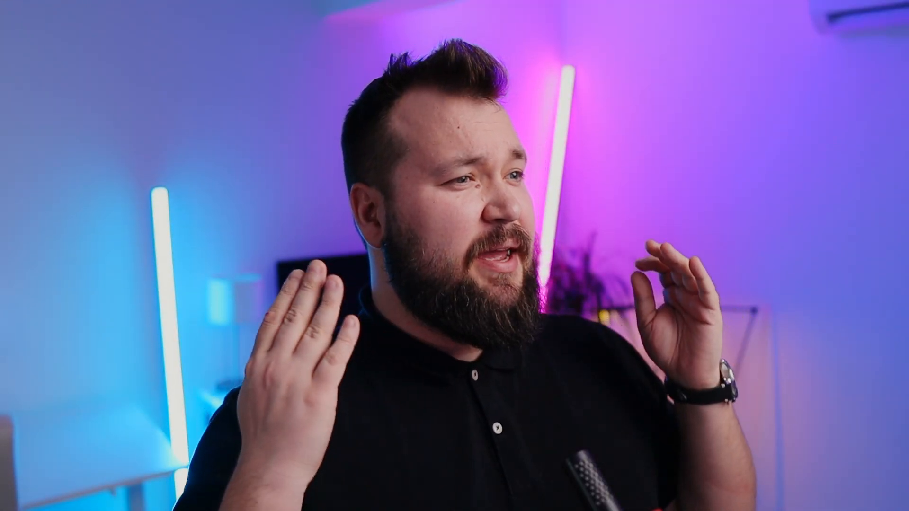
- Open the First Class record linked in the first sales row's Ship Mode field, review its linked sales and close it
click(519, 101)
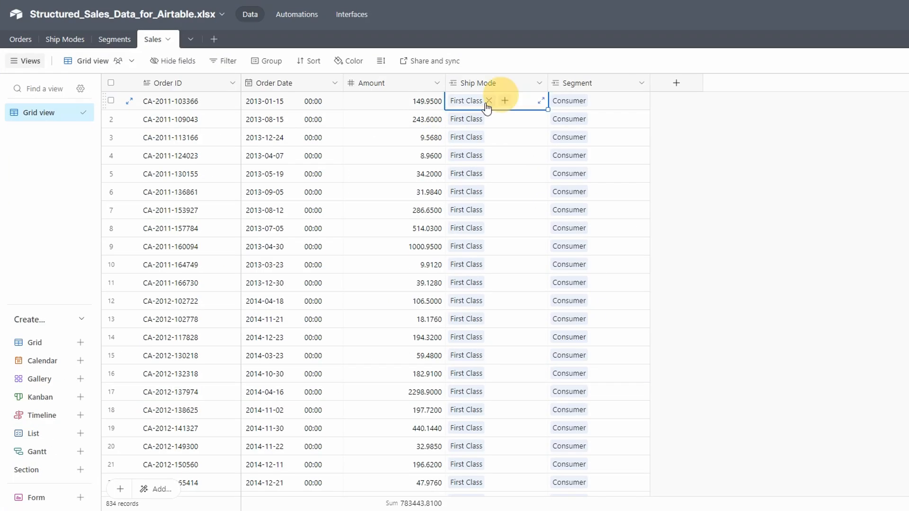
click(476, 101)
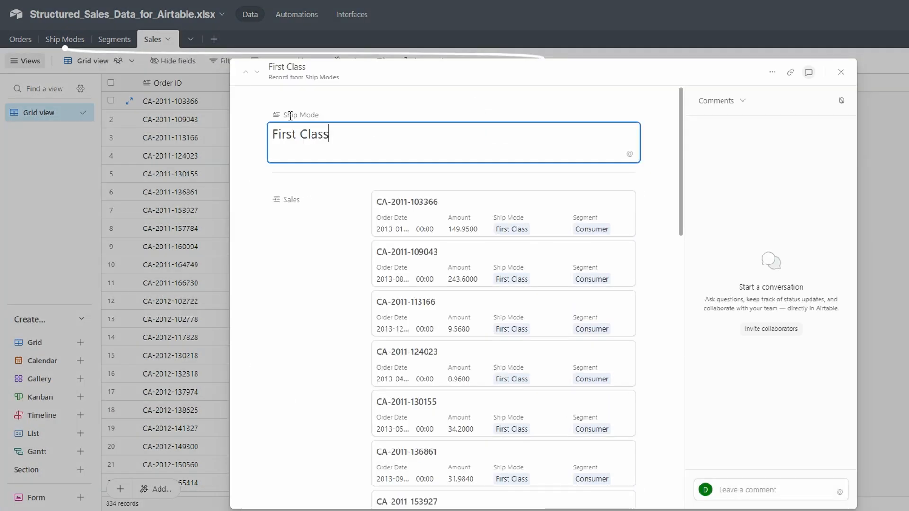
scroll(597, 266, down, 8)
click(873, 274)
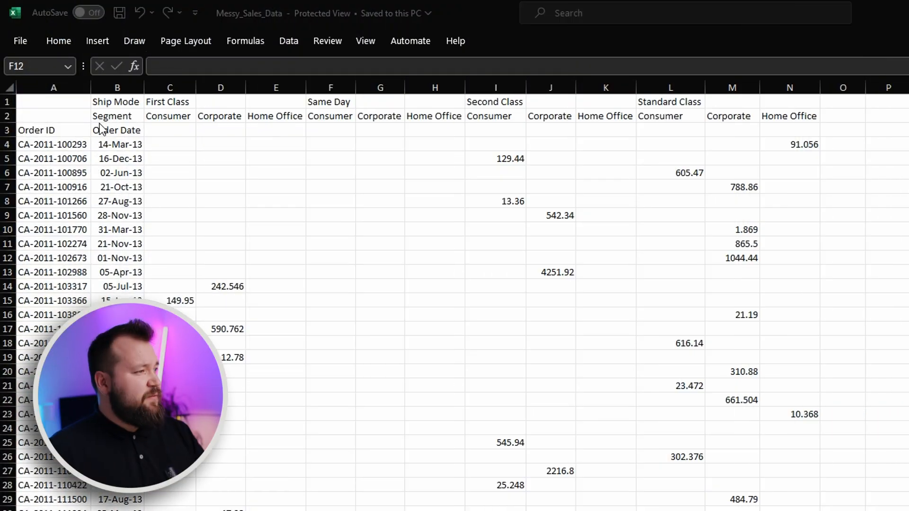
- Switch to Excel and examine the Order ID and Order Date columns and the scattered sales amounts in Messy_Sales_Data
click(54, 102)
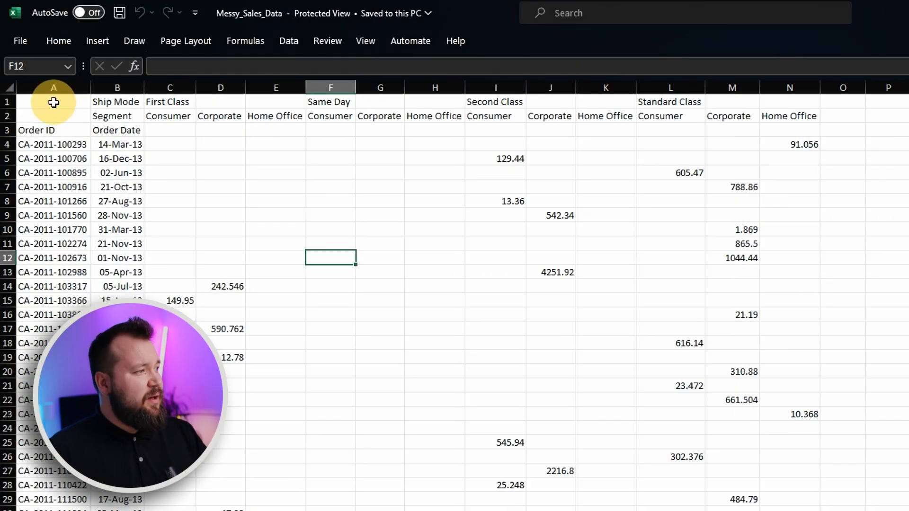
click(669, 288)
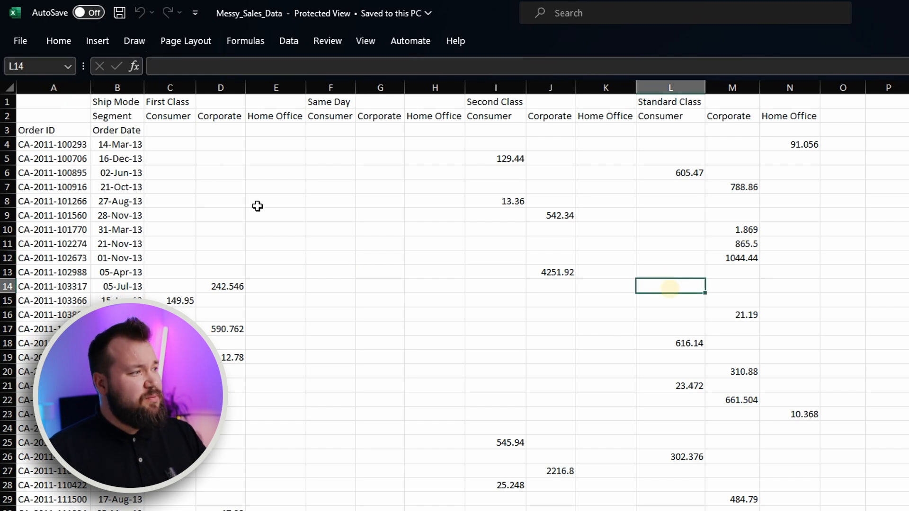
drag(61, 131, 62, 154)
drag(117, 131, 121, 290)
click(126, 102)
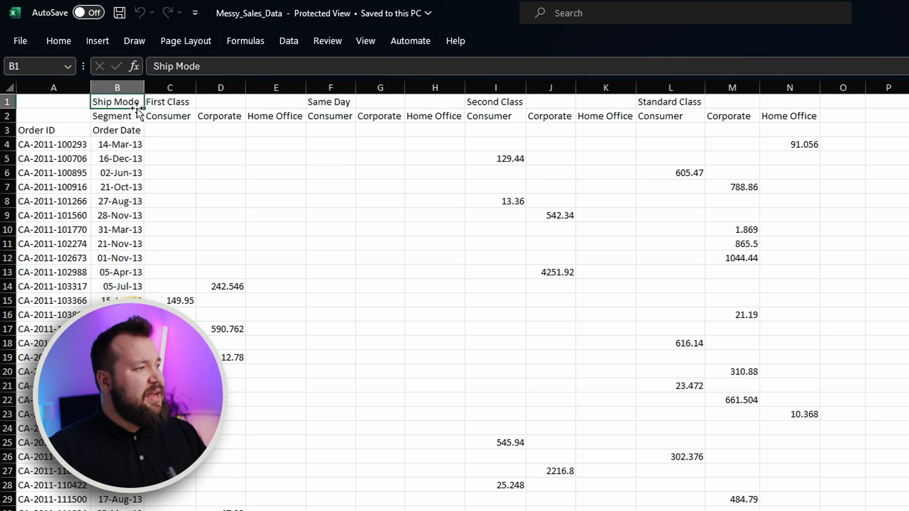
click(228, 278)
drag(493, 160, 803, 150)
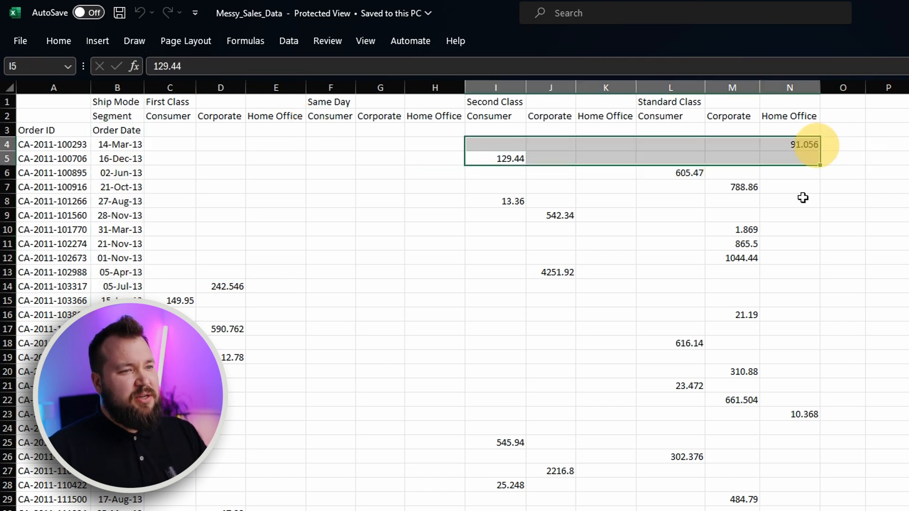
click(779, 188)
- Examine the two header rows and each ship mode heading in row 1 of the messy sales sheet
drag(115, 101, 777, 116)
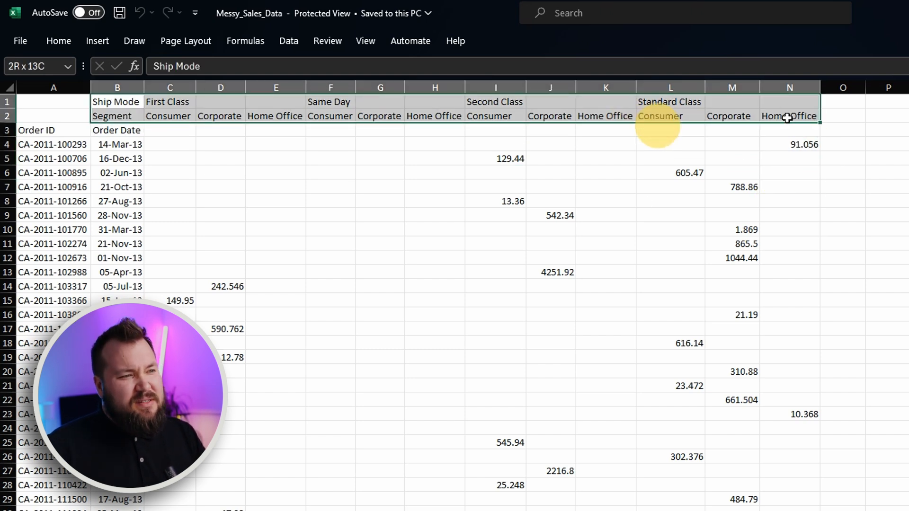
click(729, 187)
drag(113, 100, 135, 100)
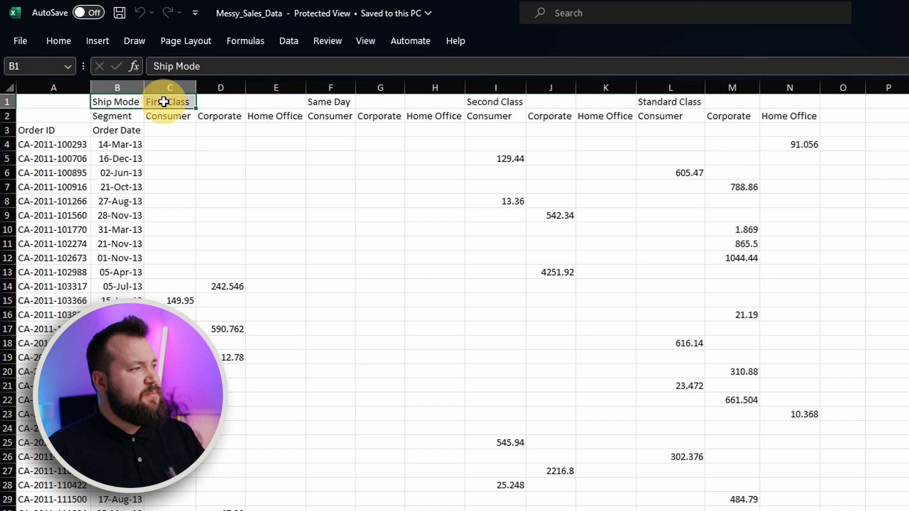
click(168, 101)
click(330, 102)
click(493, 101)
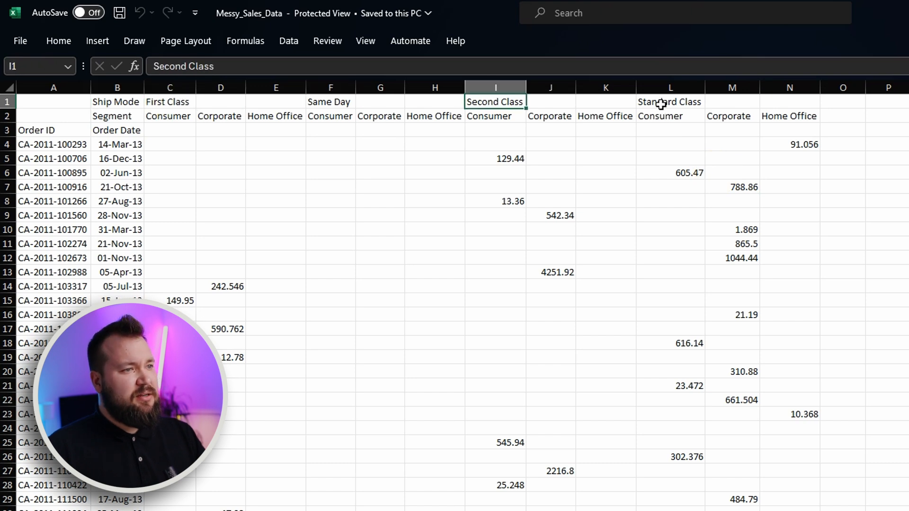
click(660, 105)
- Examine how the segment headings in row 2 repeat beneath the First Class and Same Day ship modes
drag(127, 119, 382, 118)
click(183, 145)
drag(177, 102, 260, 119)
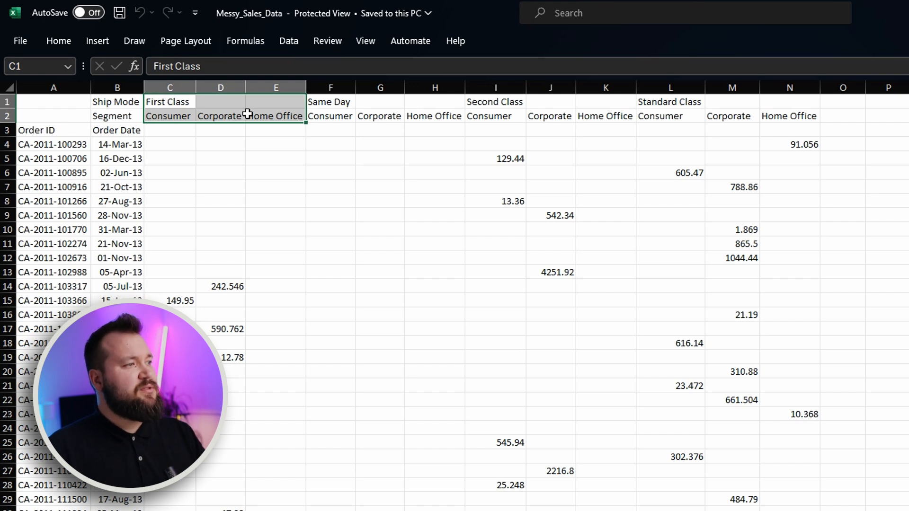
click(329, 101)
click(330, 115)
click(330, 101)
click(392, 117)
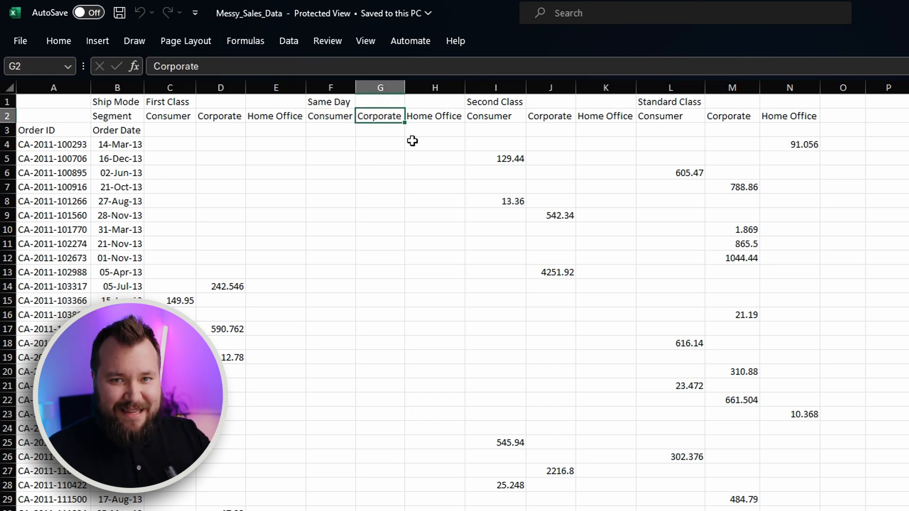
click(411, 227)
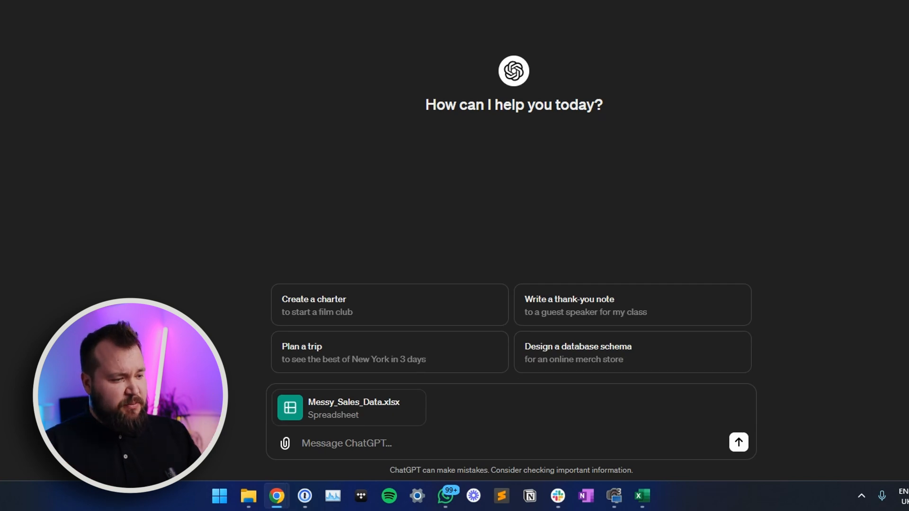
- In ChatGPT, paste the prompt explaining the messy sales columns and requesting an XLSX for an Airtable relational database
click(361, 447)
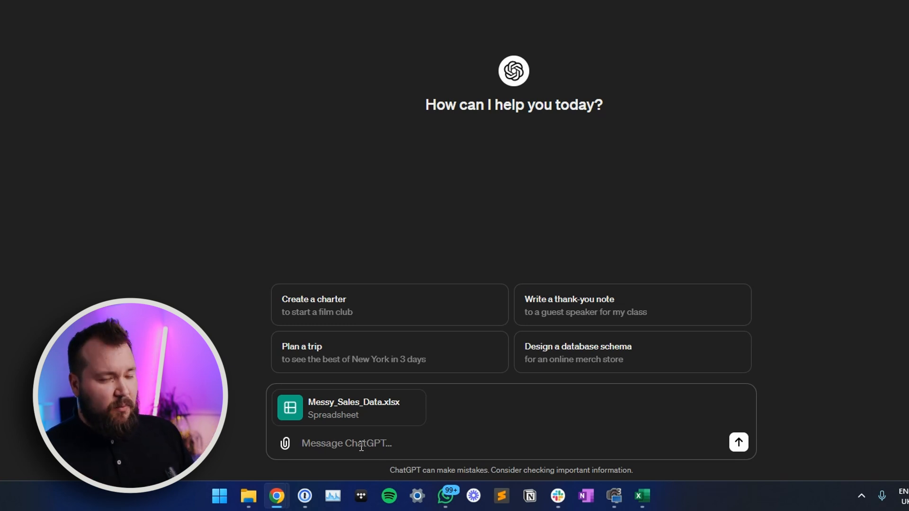
text(Hey ChatGPT.  See attached XLSX with some messy sales data. Let me provide you with a bit of context about what you're seeing here.  1) The columns on the left consist of two basic headers: order id .. and the date of the order 2) The subsequent columns deal with the type of segment of product that was purchased along with its ship mode ie. Same Day - Consumer.. 3) From there we input the amount paid for that order depending on its segment and ship mode  Can you turn this messy excel into an XLSX that i can import into my Airtable workspace and set it up as a relational database?)
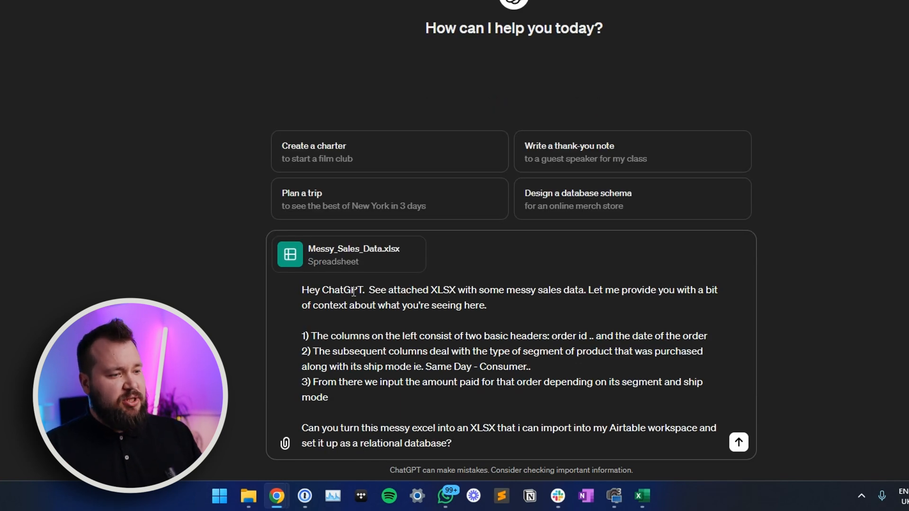
- Review the prompt's introduction and its first point about the order ID and order date columns
drag(437, 290, 449, 290)
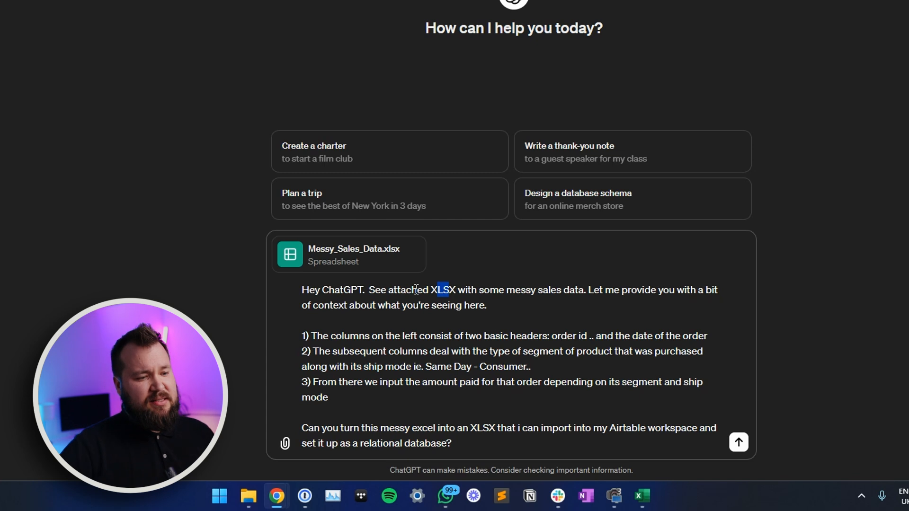
click(594, 289)
drag(595, 289, 486, 307)
click(411, 305)
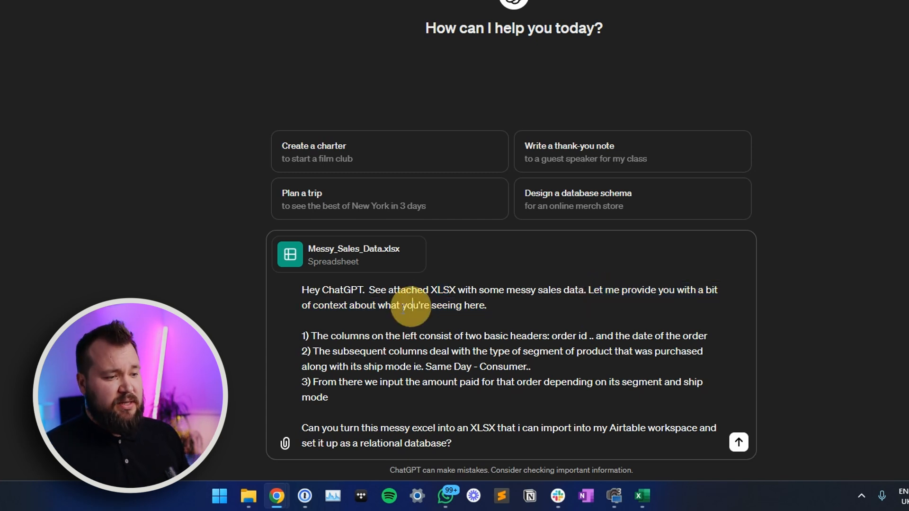
drag(331, 337, 489, 337)
click(538, 340)
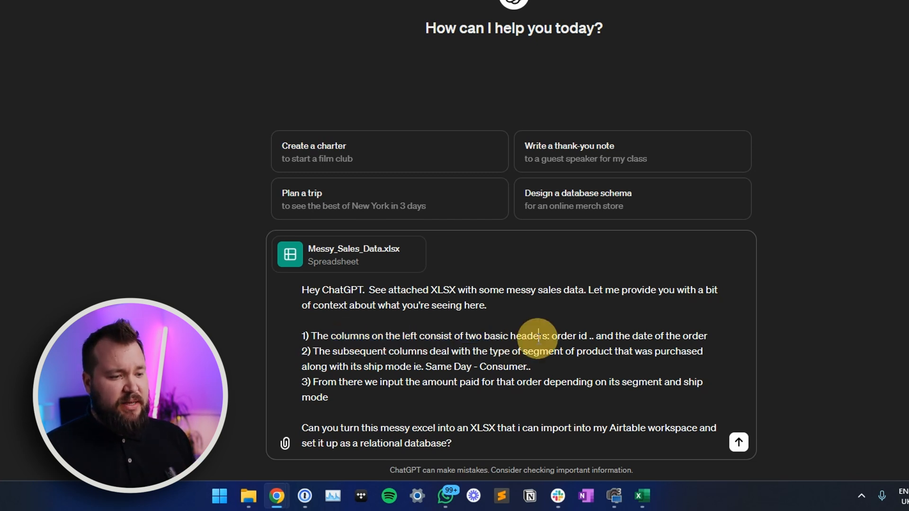
drag(588, 338, 552, 337)
drag(644, 336, 721, 335)
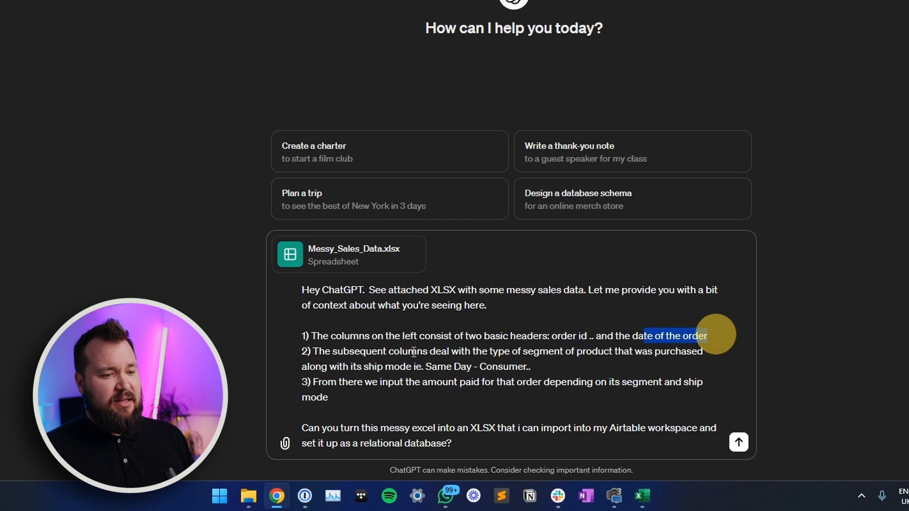
- Review the prompt's second and third points about segments, ship modes and the amount paid per order
click(309, 352)
drag(314, 351, 469, 366)
click(443, 351)
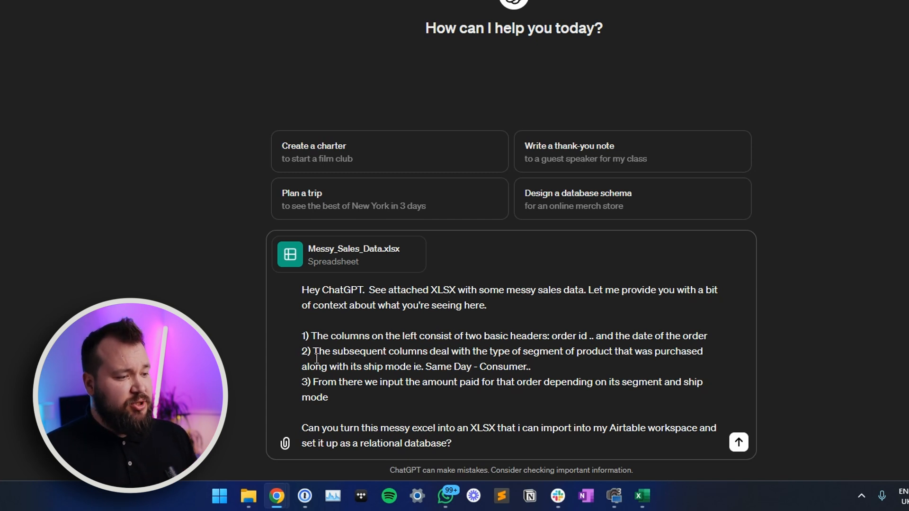
drag(313, 365, 424, 367)
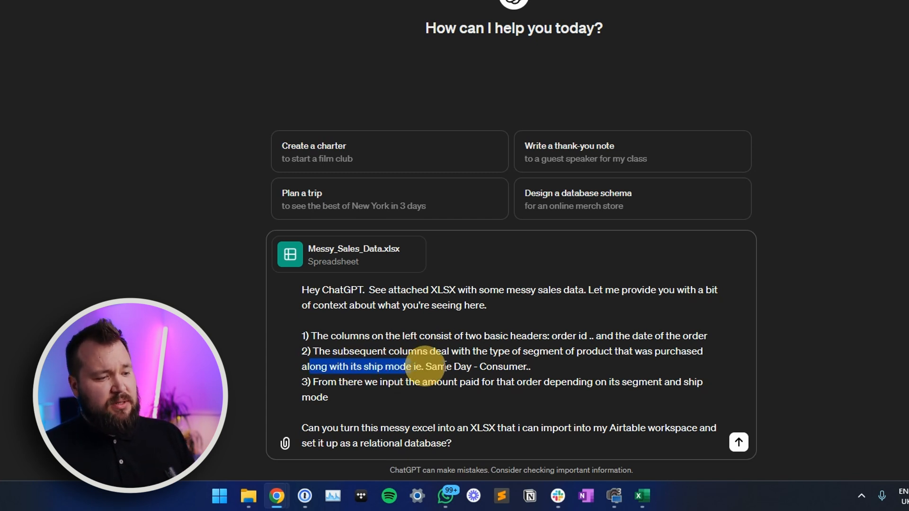
click(445, 365)
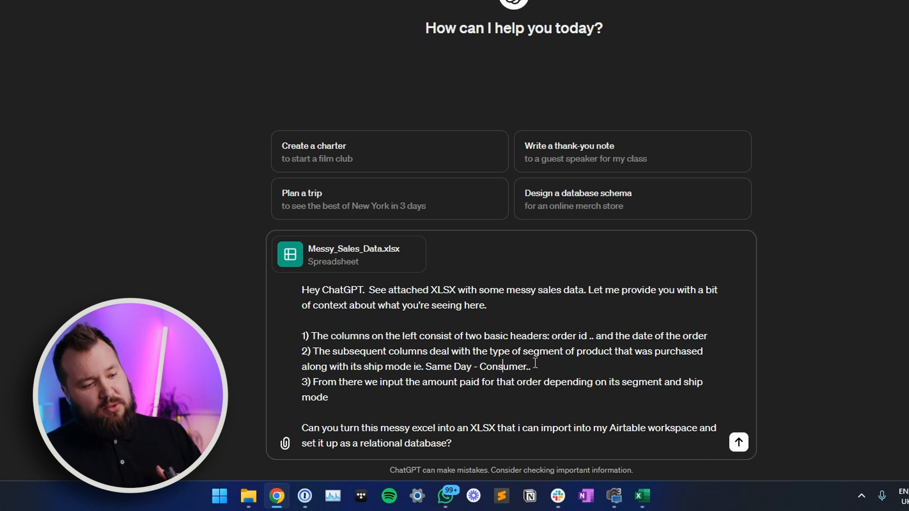
triple_click(317, 381)
click(458, 381)
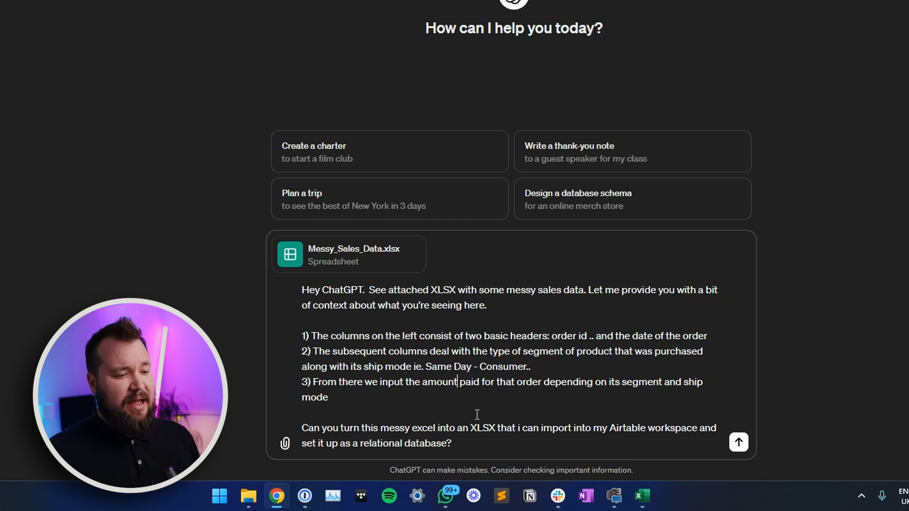
- Review the prompt's closing request for an Airtable-ready XLSX and reread its introductory context
drag(523, 428, 695, 442)
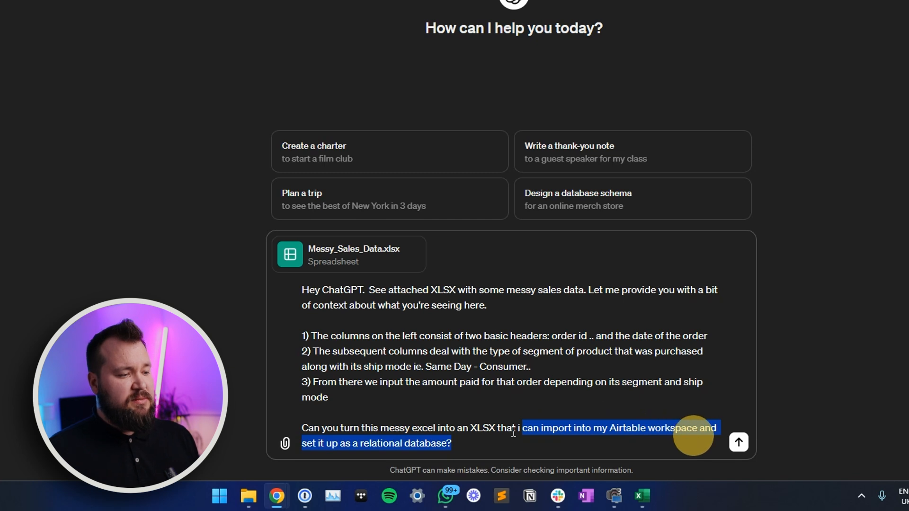
click(331, 432)
drag(354, 431, 460, 443)
click(460, 443)
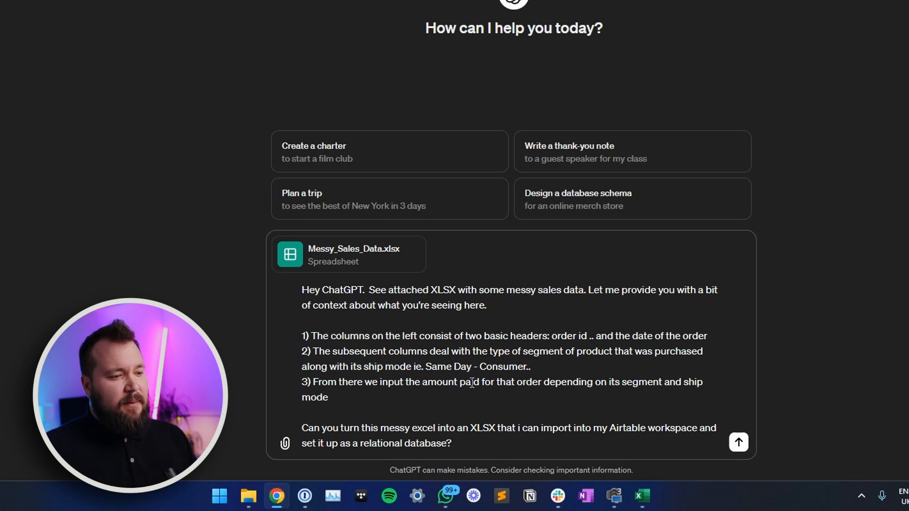
drag(507, 311, 329, 289)
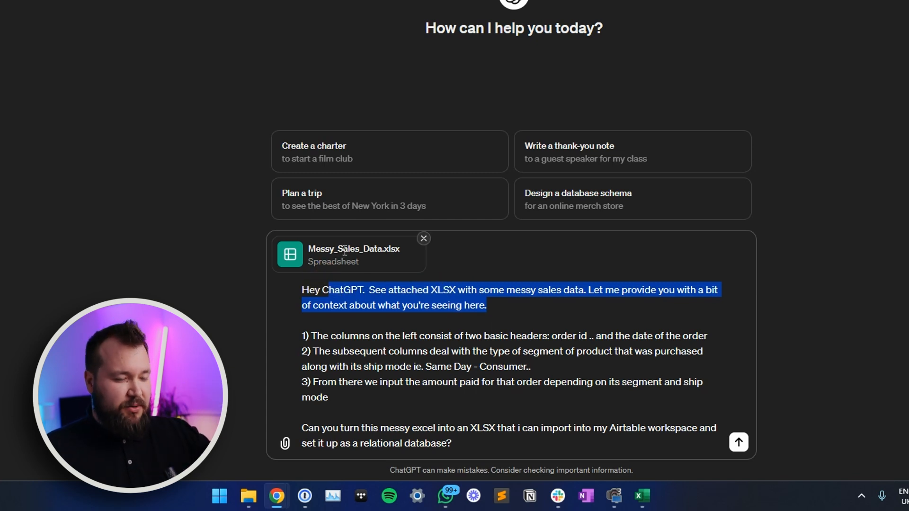
click(475, 322)
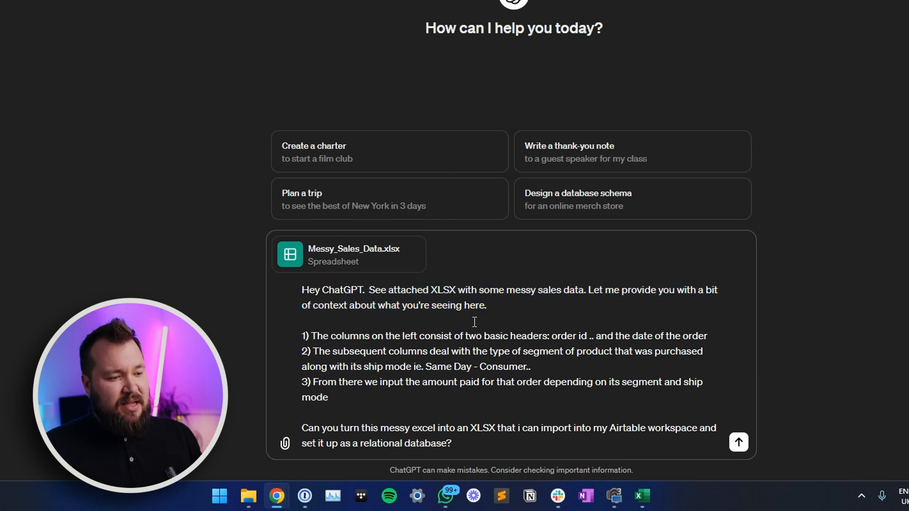
drag(485, 315, 285, 294)
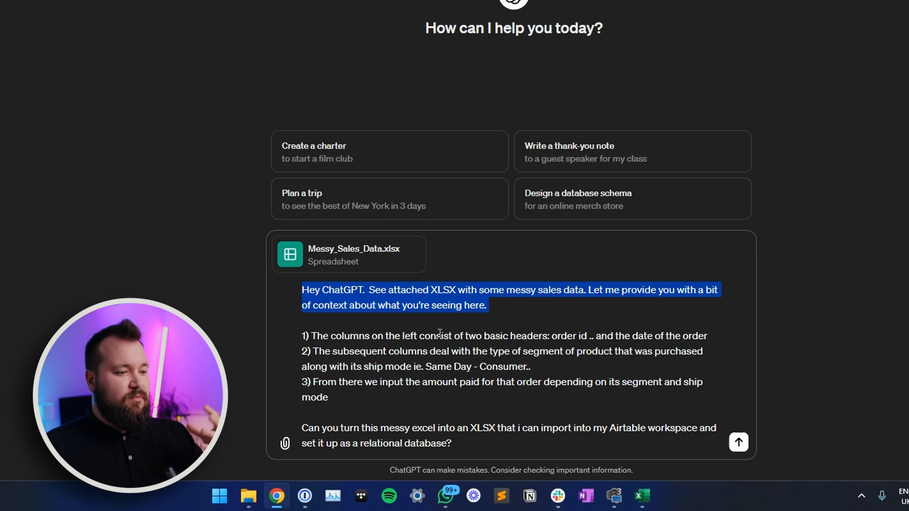
click(355, 414)
drag(323, 411, 472, 438)
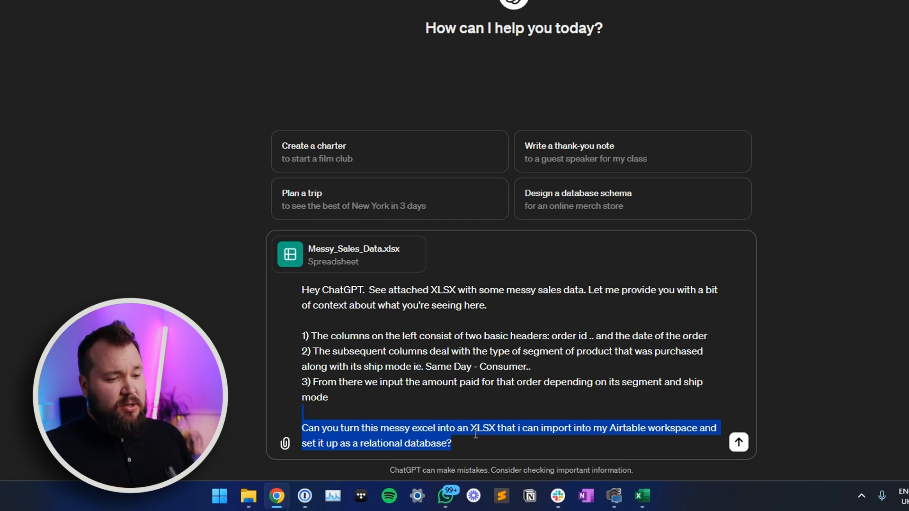
- Send the prompt with the attached Messy_Sales_Data.xlsx and download the structured sales data workbook from the reply
click(738, 445)
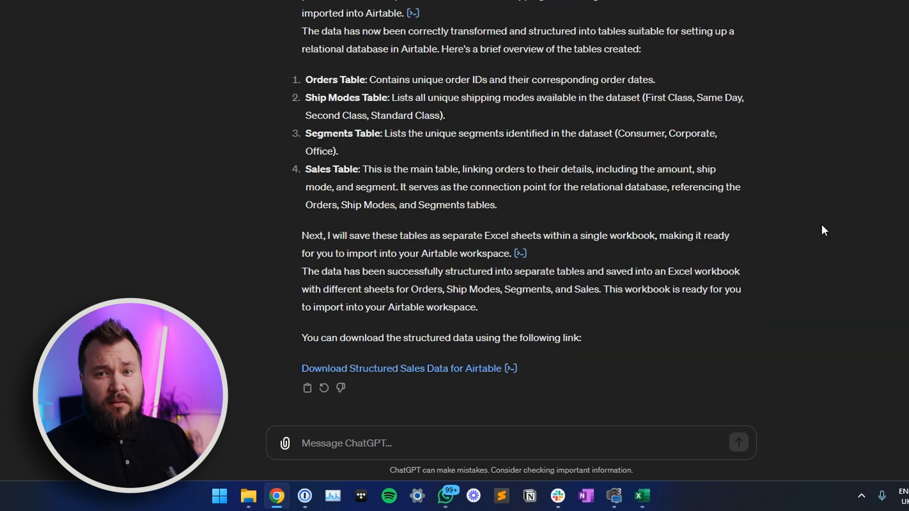
click(451, 368)
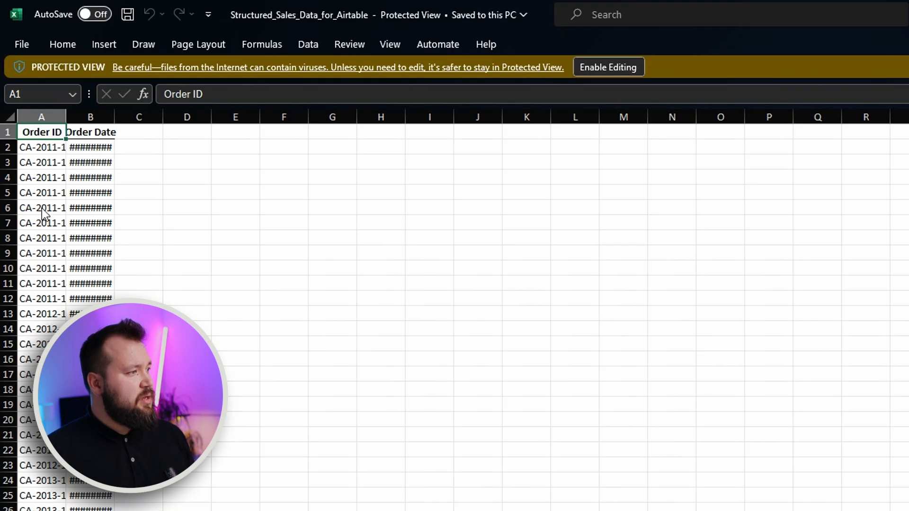
- Open the downloaded Structured_Sales_Data_for_Airtable workbook in Excel for editing and widen the Order ID column
key(ctrl+shift+4)
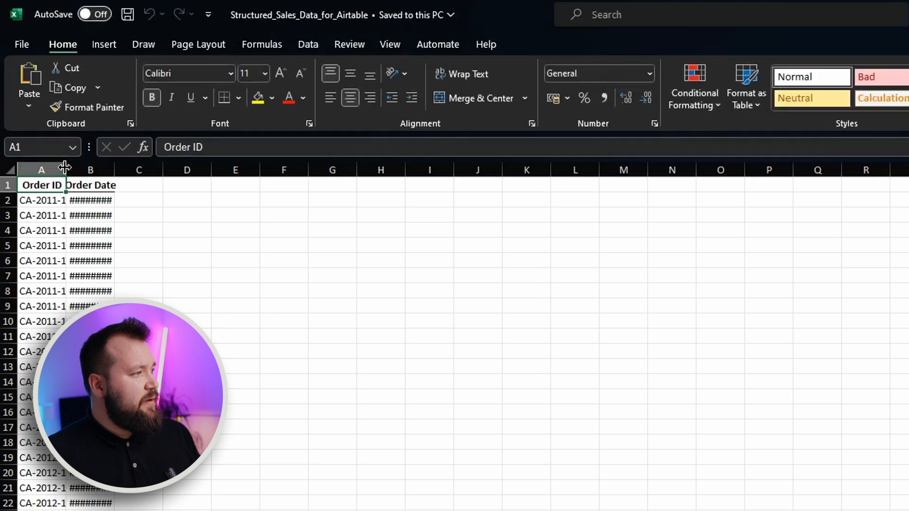
drag(66, 170, 215, 170)
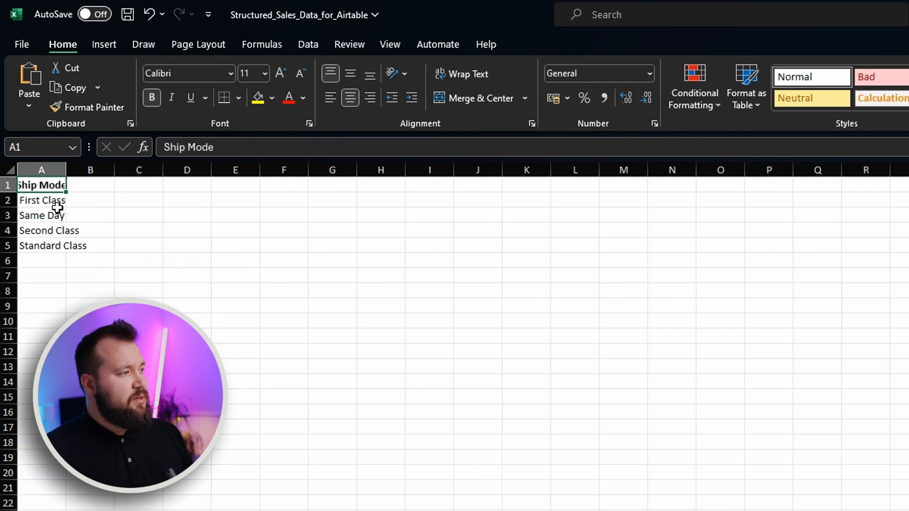
- Examine the ship mode entries and the segment entries on their separate sheets of the structured workbook
click(56, 206)
click(44, 218)
click(52, 198)
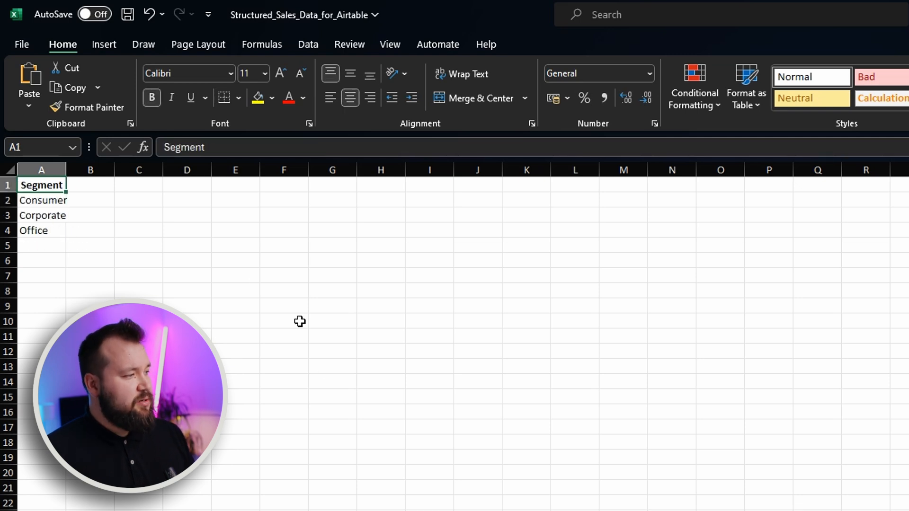
drag(49, 201, 46, 231)
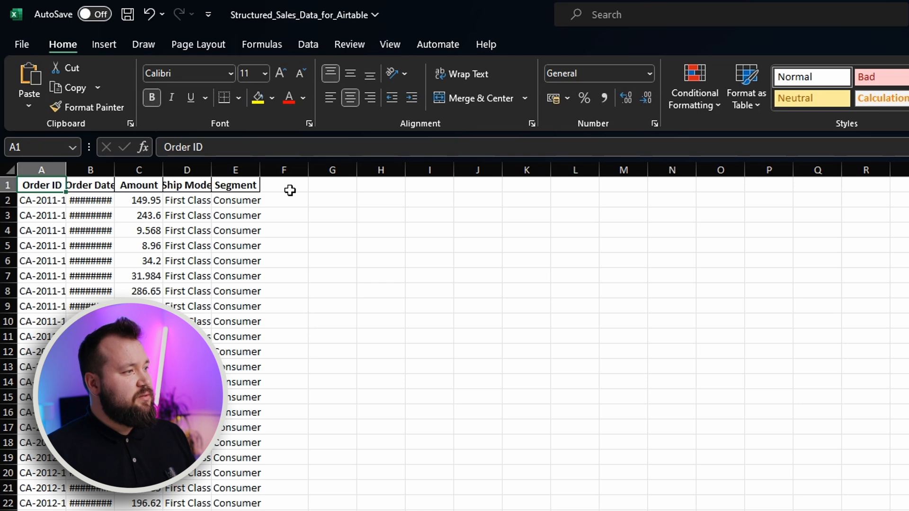
drag(115, 169, 194, 172)
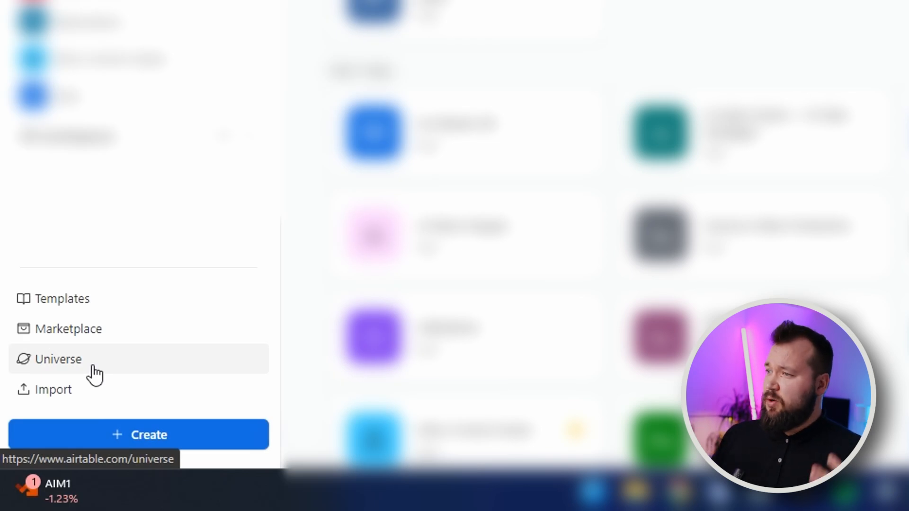
- Switch to Airtable and start a data import, choosing the destination workspace
click(66, 390)
click(314, 253)
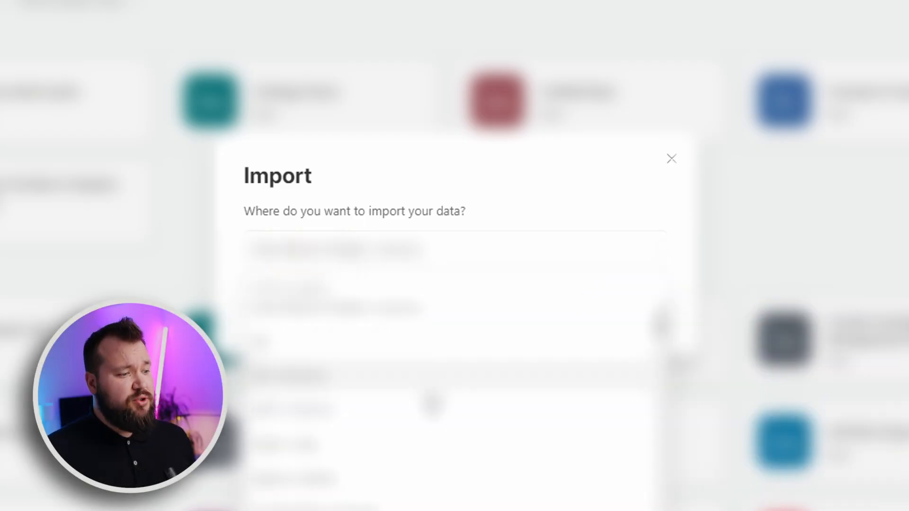
click(325, 506)
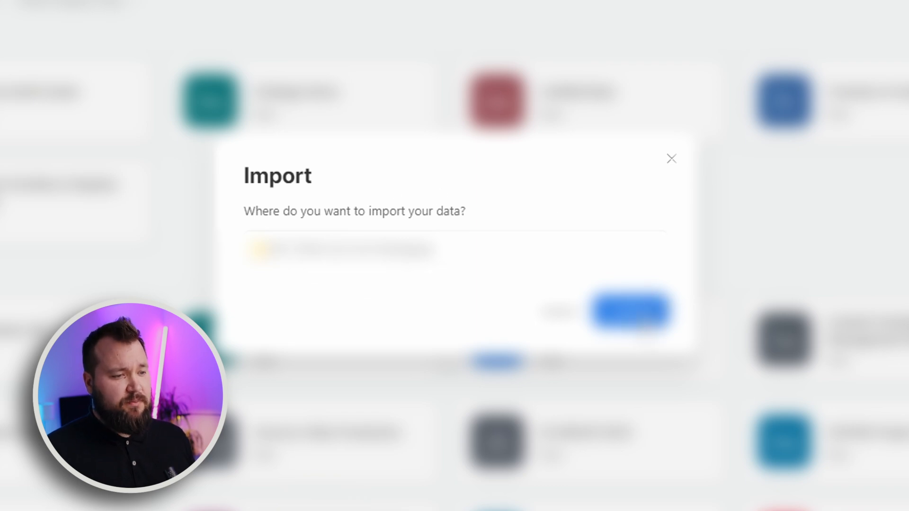
click(656, 310)
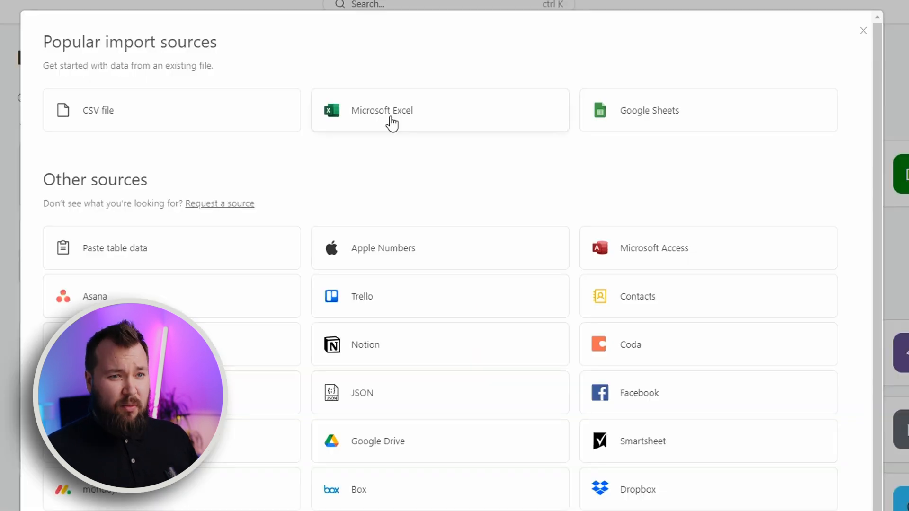
- Upload the local Structured_Sales_Data_for_Airtable workbook as the Excel import source
click(388, 115)
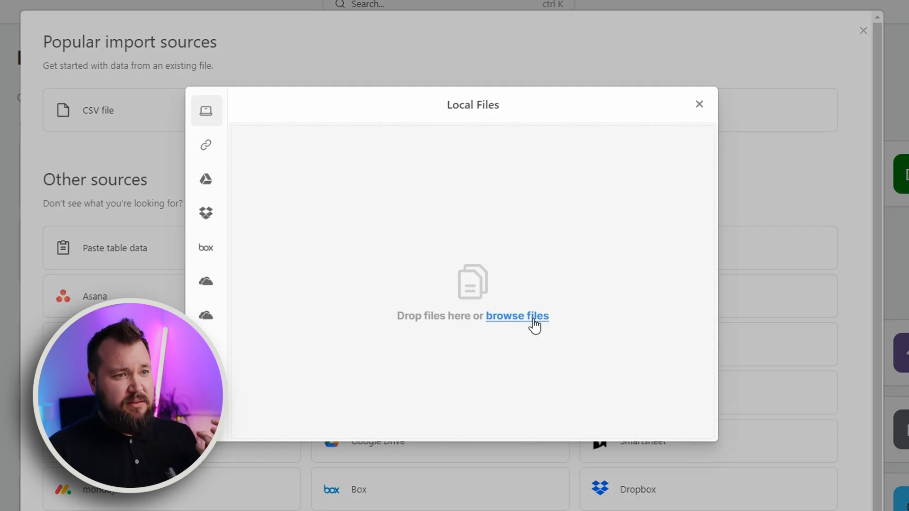
click(533, 319)
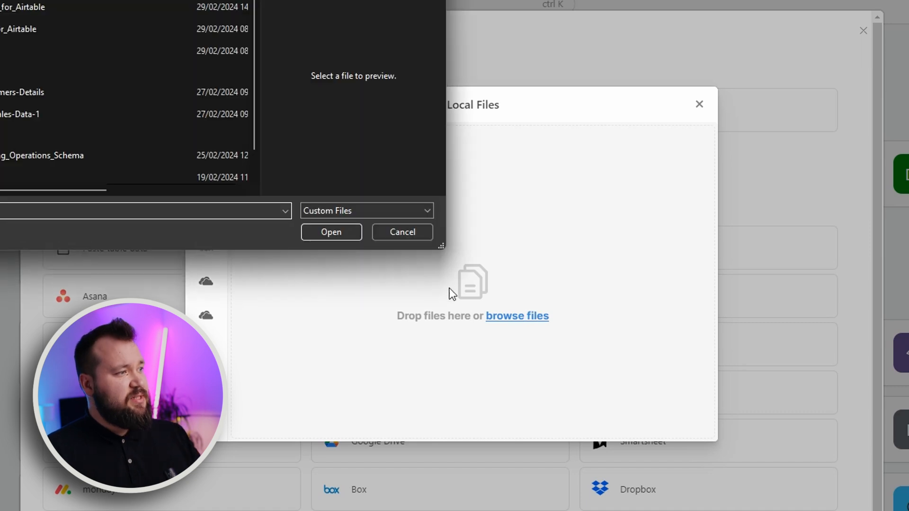
double_click(189, 9)
click(662, 426)
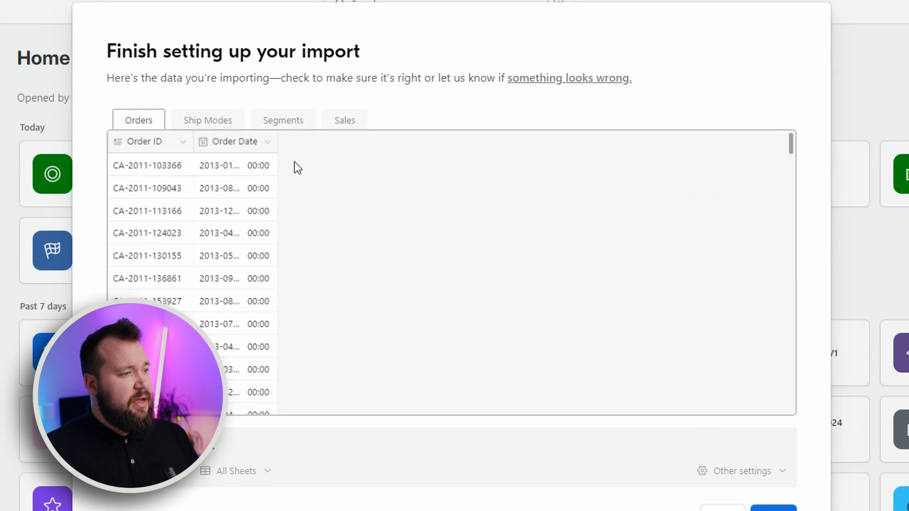
- Check the Ship Modes, Segments and Sales import previews and the field types available for the Sales preview's Ship Mode column
click(227, 122)
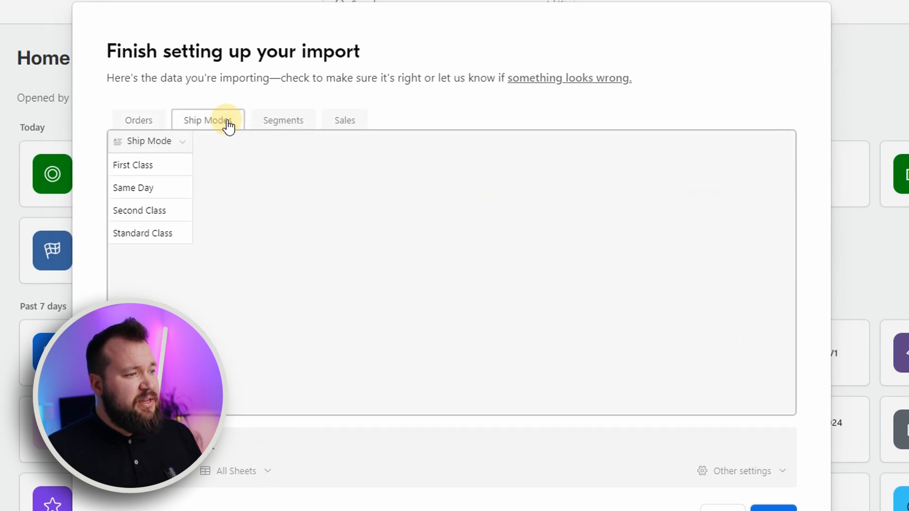
click(299, 122)
click(348, 121)
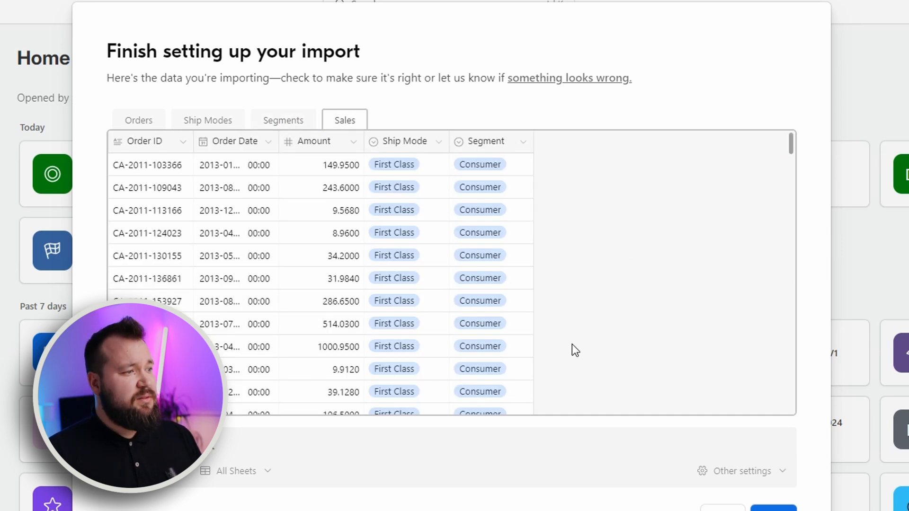
click(439, 142)
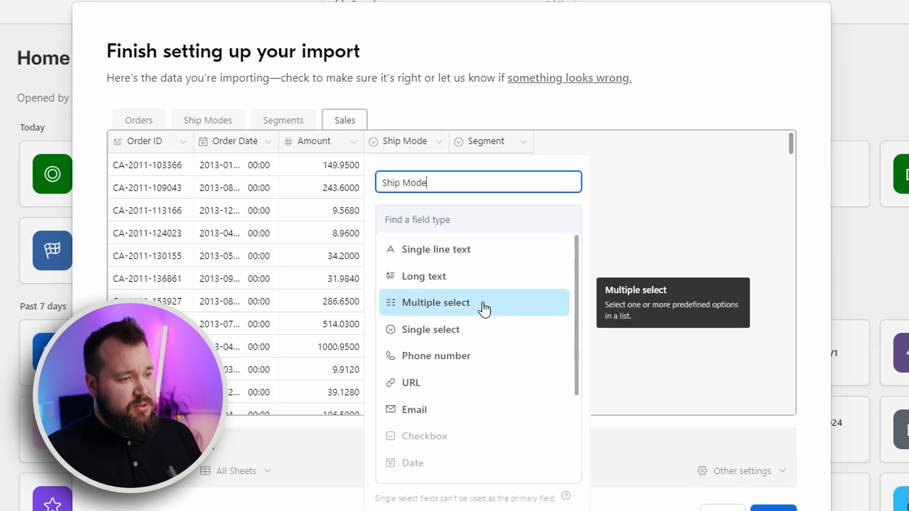
scroll(499, 333, down, 3)
scroll(498, 333, up, 3)
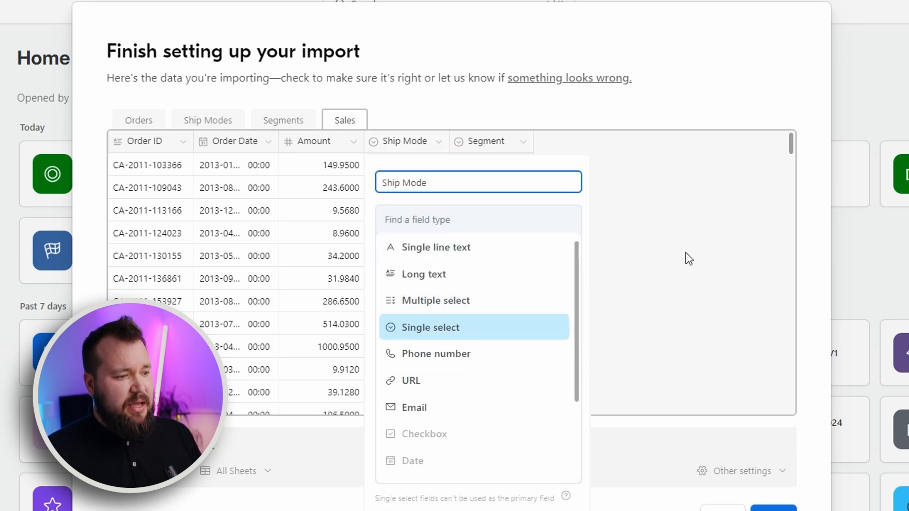
click(710, 231)
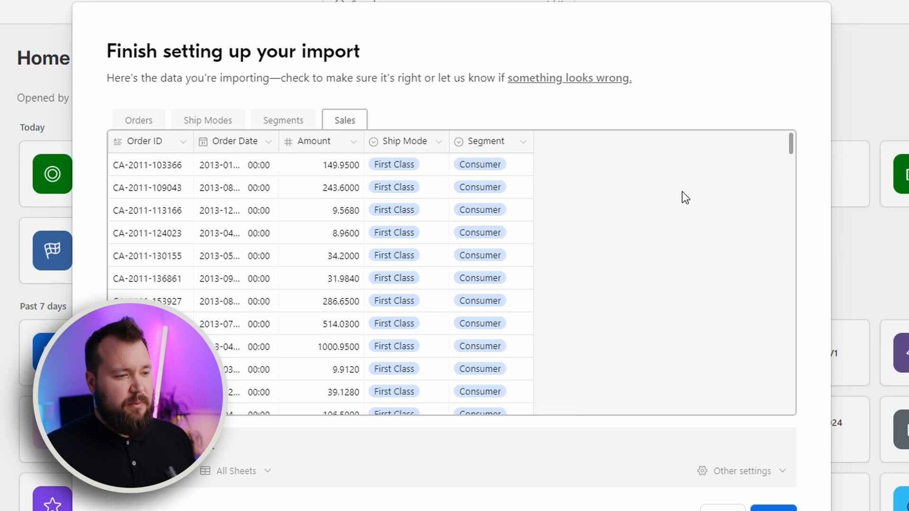
- Complete the import of all sheets and open the Sales table in the new base
click(773, 508)
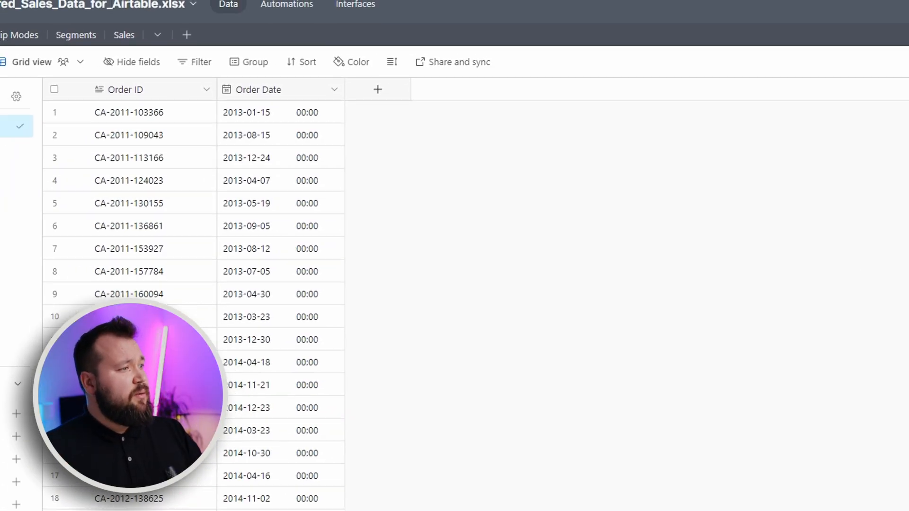
click(124, 35)
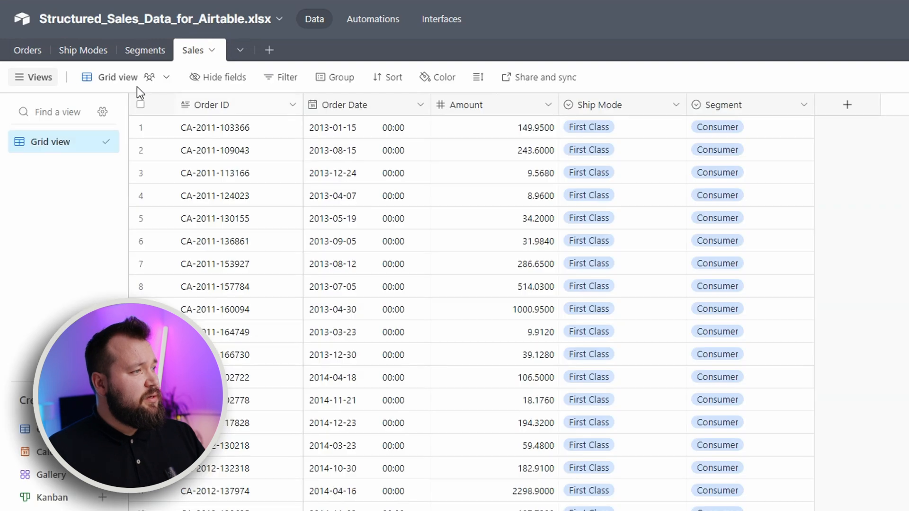
- Convert the Sales table's Ship Mode field into a linked record field pointing to the Ship Modes table
click(636, 104)
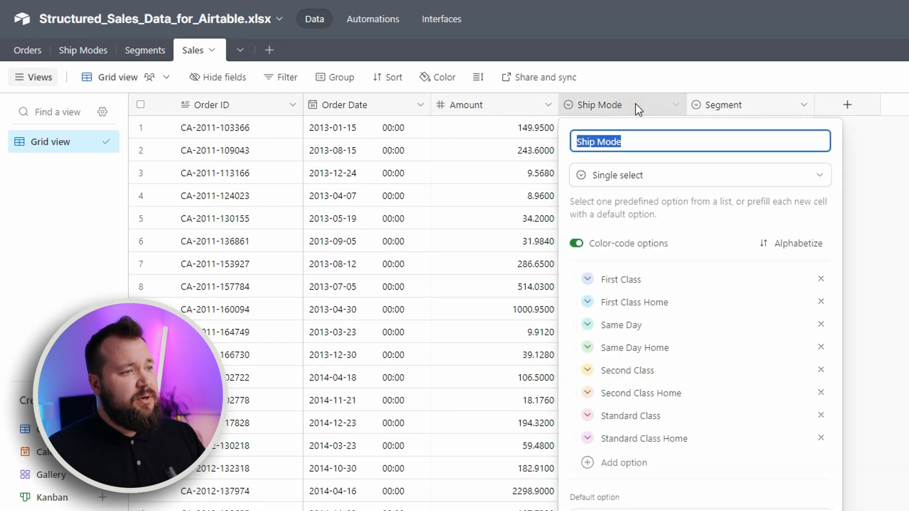
click(677, 177)
click(671, 201)
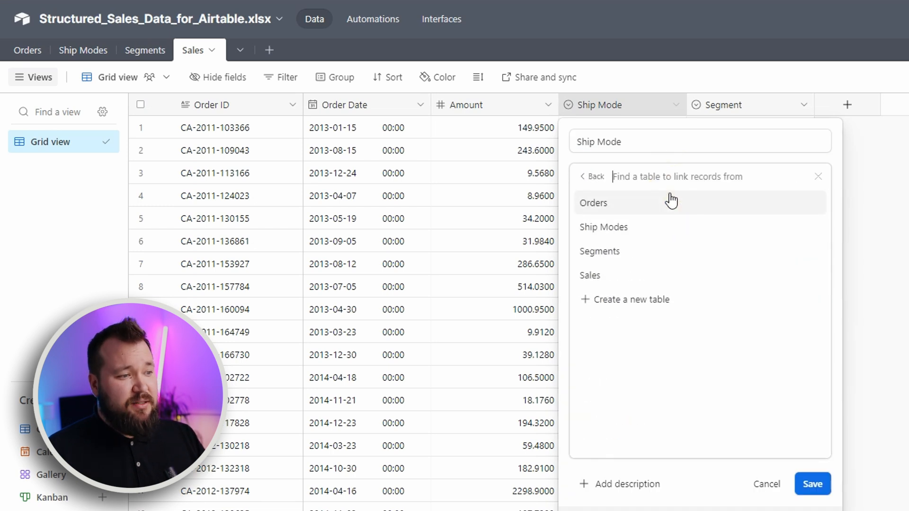
click(633, 228)
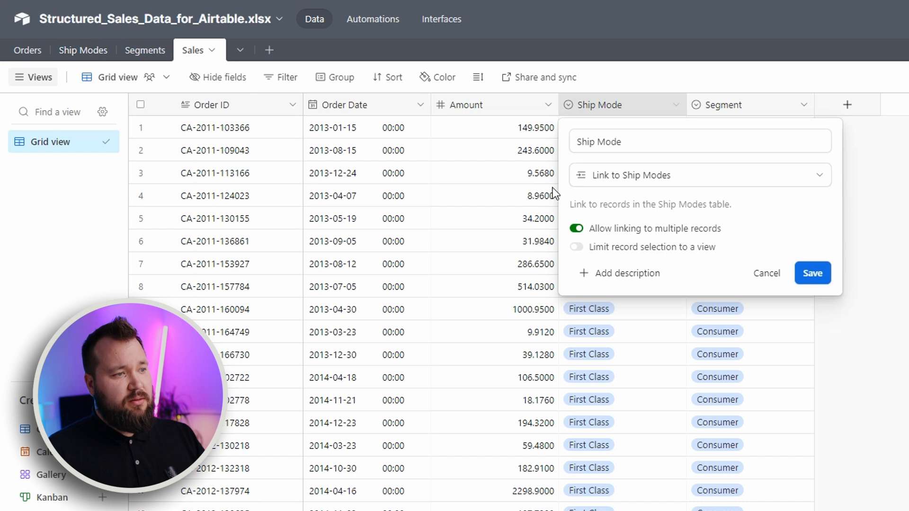
click(817, 273)
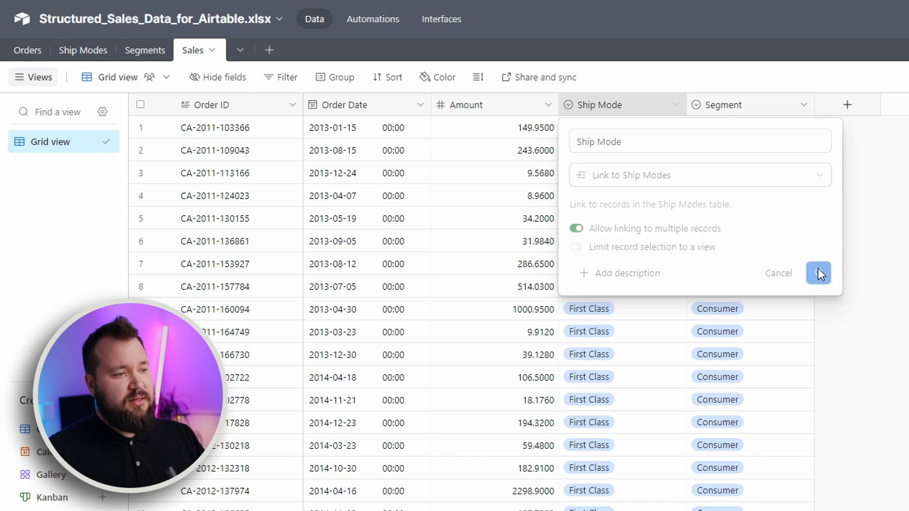
- Convert the Segment field in Sales into a link to the Segments table and return to the Sales records
double_click(787, 105)
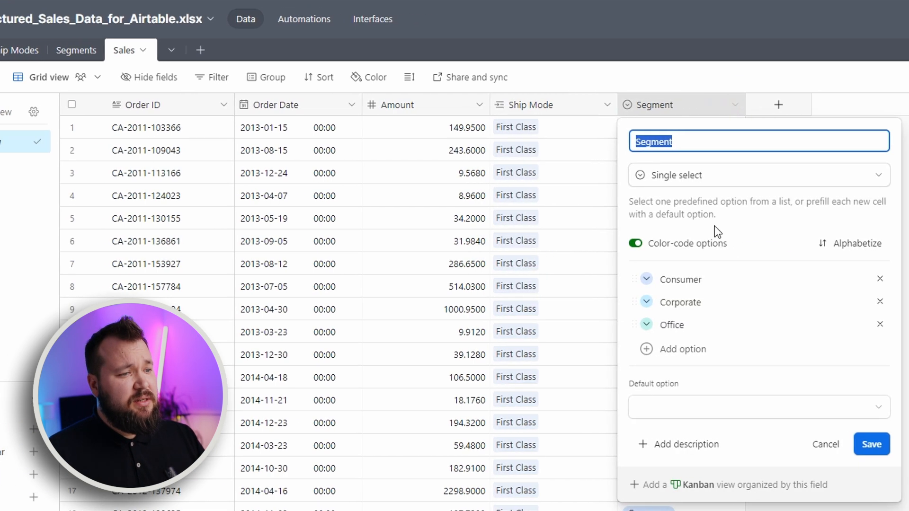
click(780, 175)
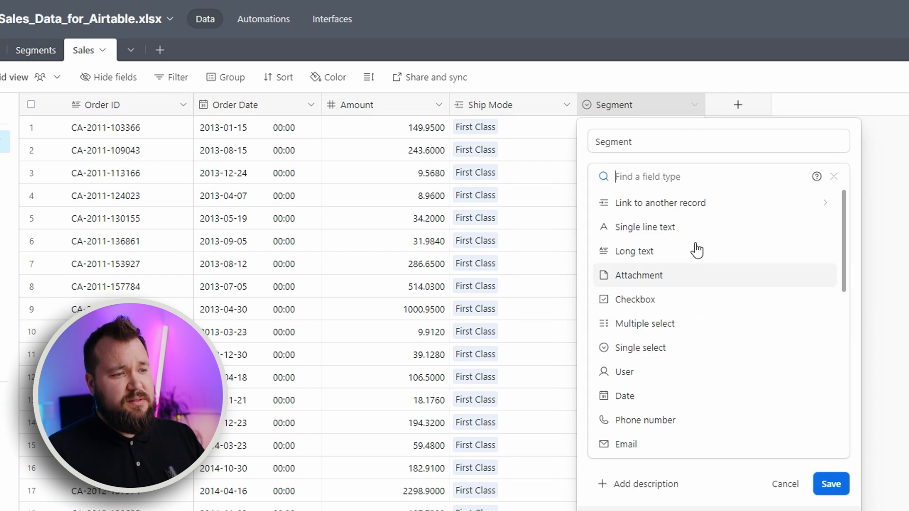
click(692, 207)
click(669, 251)
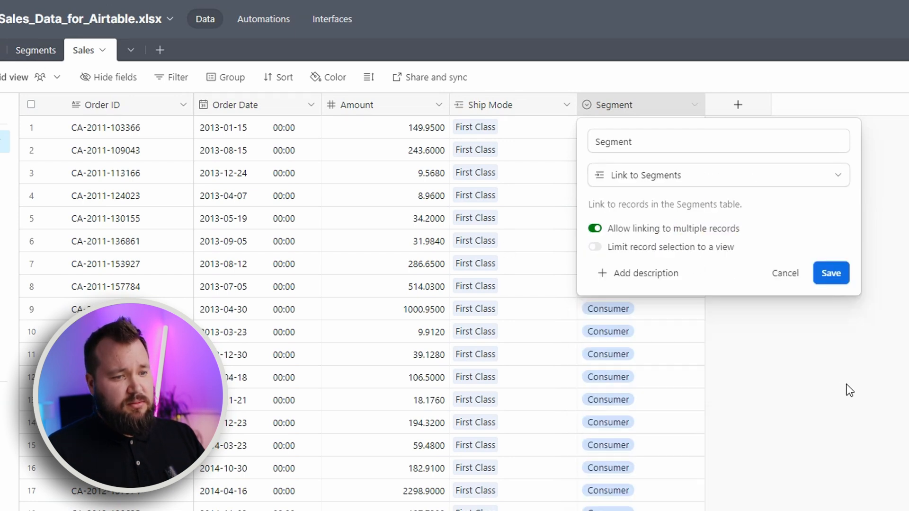
click(832, 274)
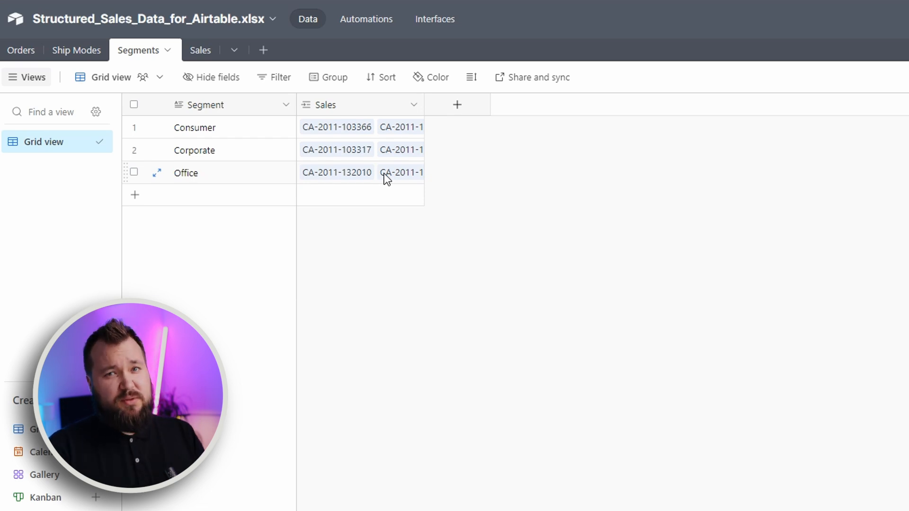
click(194, 53)
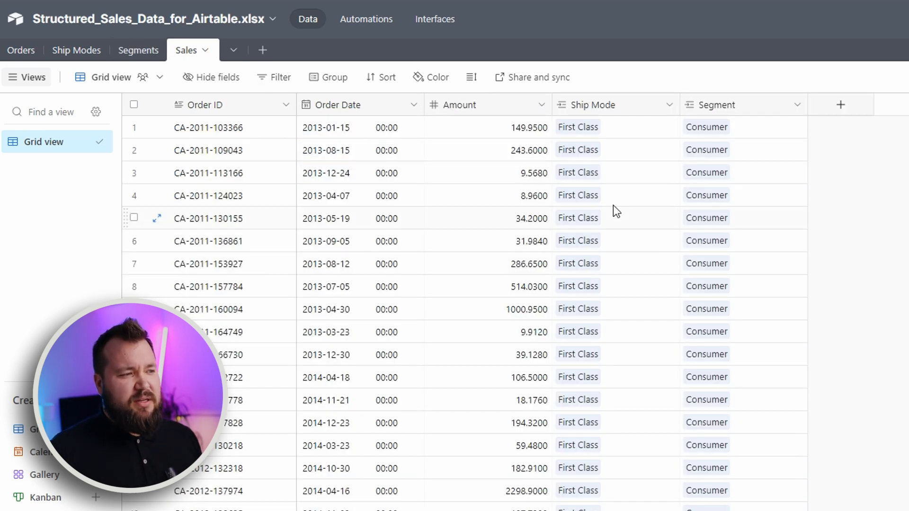